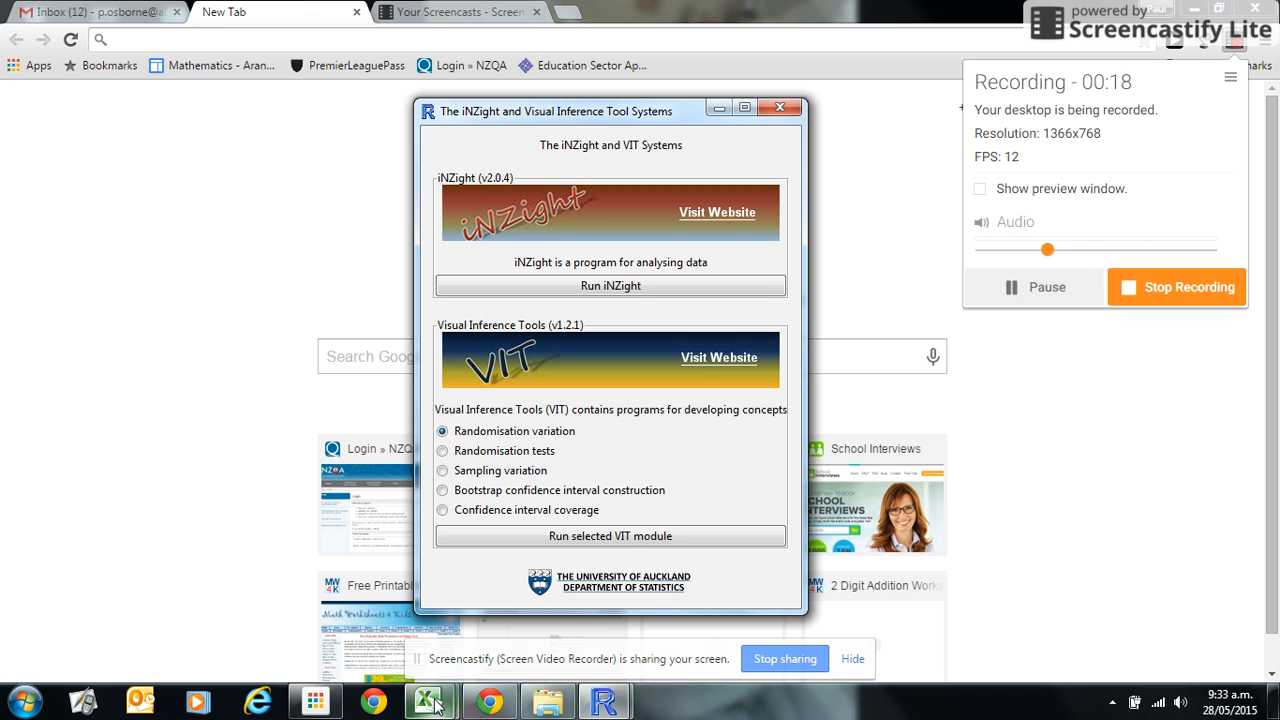
# Step: Bring up the B.xlsx workbook showing the Year 10 and Year 11 height columns
pyautogui.moveTo(434, 706)
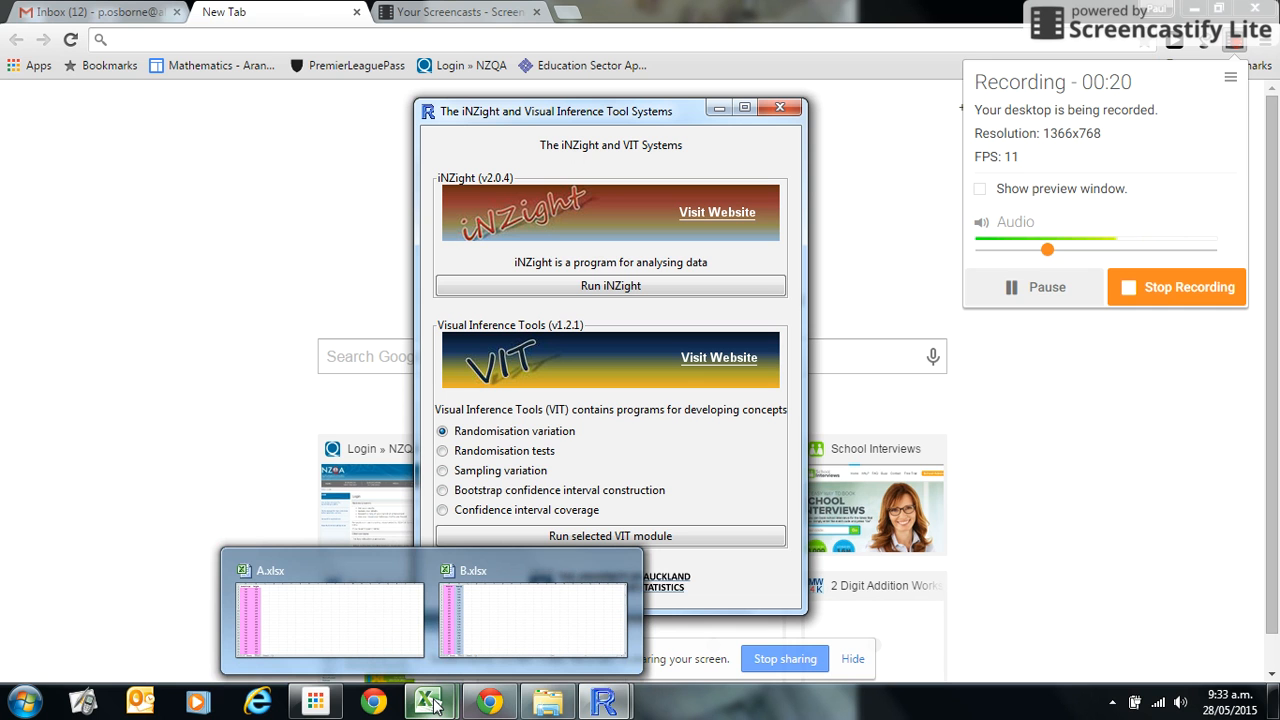
pyautogui.click(505, 640)
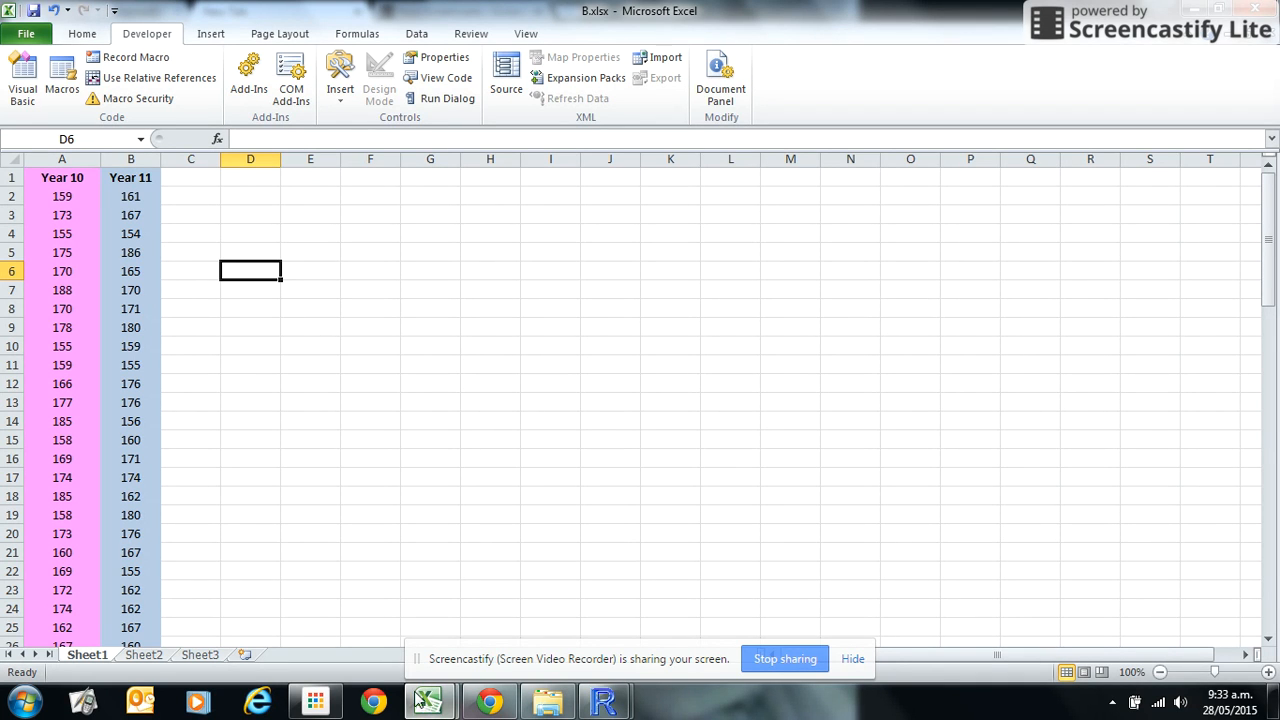
pyautogui.moveTo(424, 705)
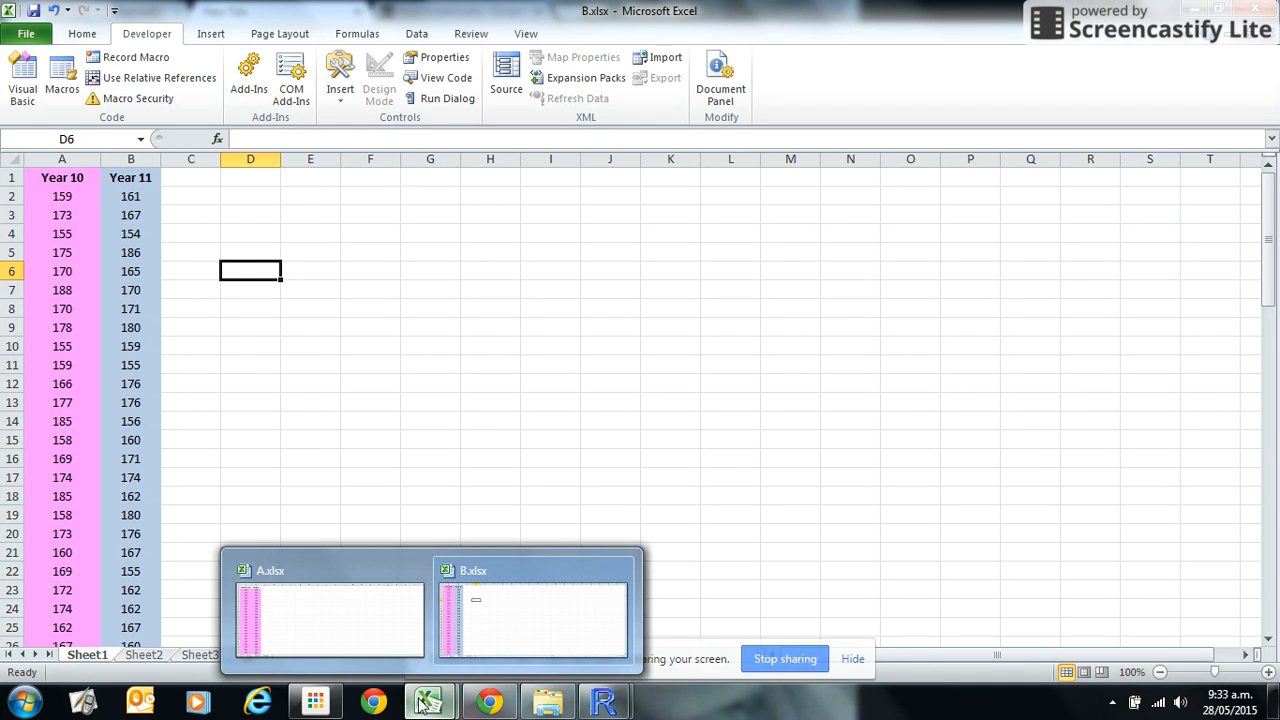
pyautogui.click(523, 643)
# Step: Switch to the A.xlsx workbook and scroll through its School Year and height columns
pyautogui.moveTo(428, 702)
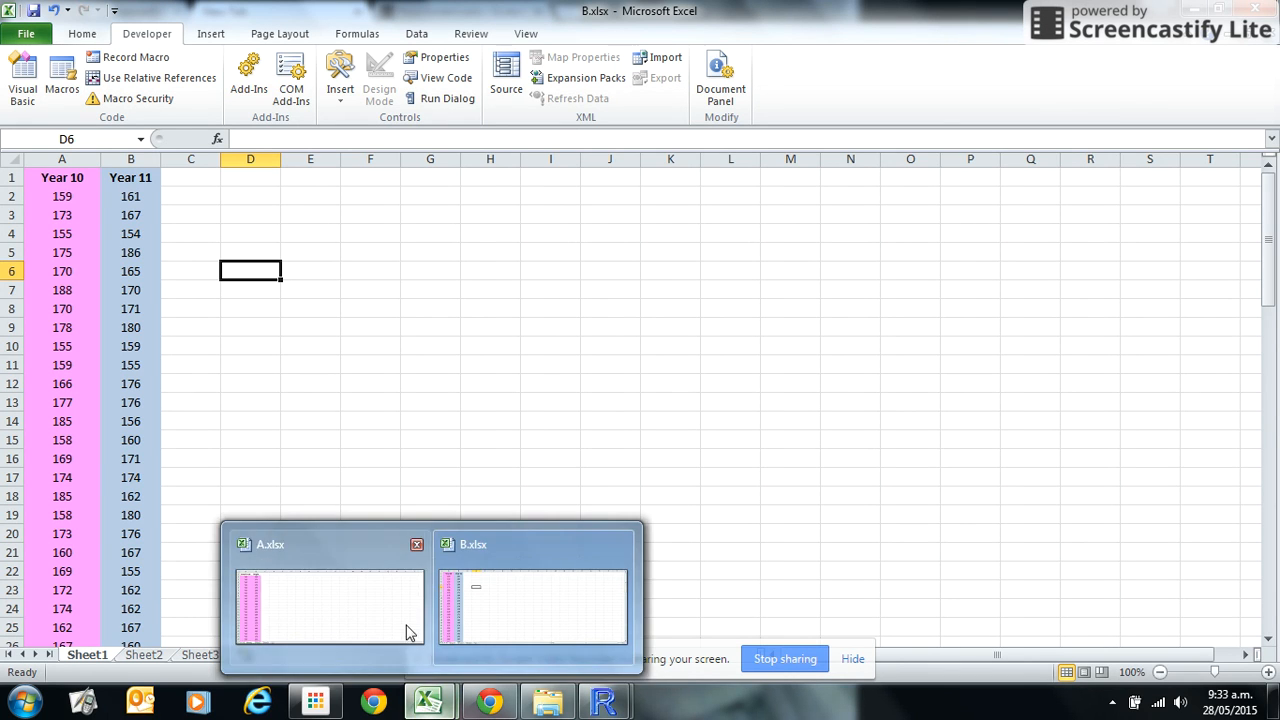
pyautogui.click(409, 631)
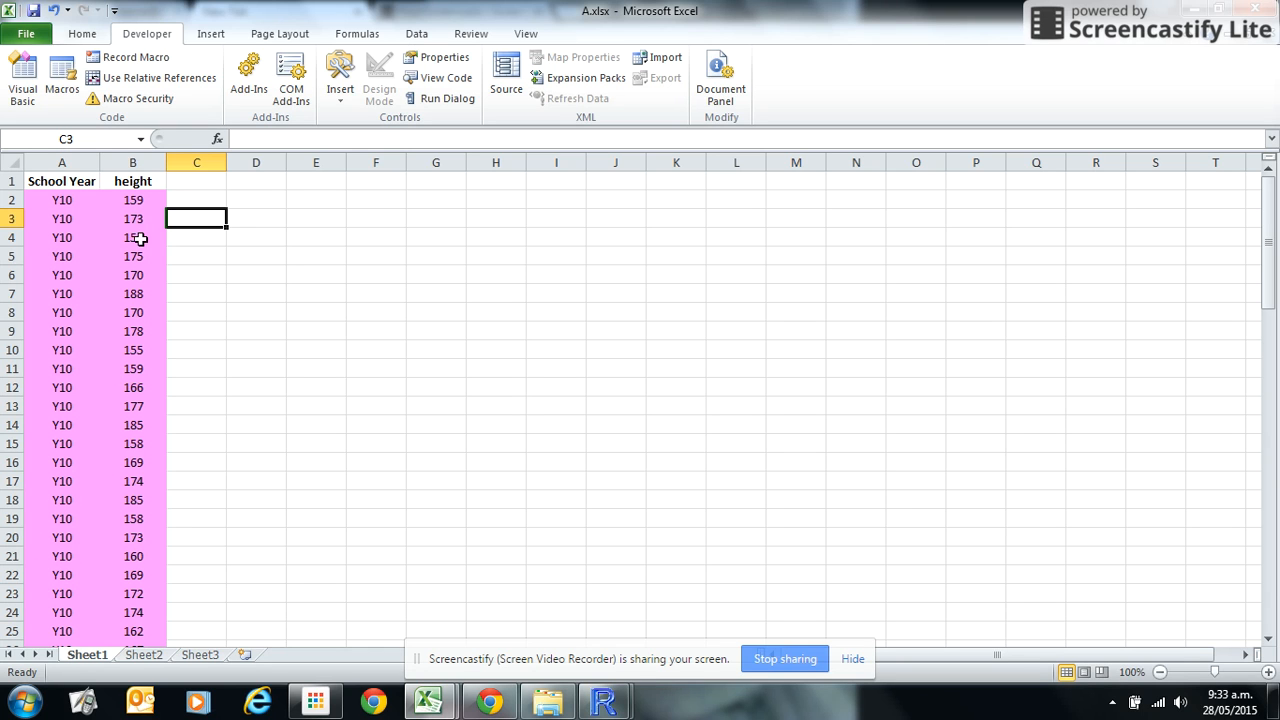
pyautogui.scroll(-3, 131, 480)
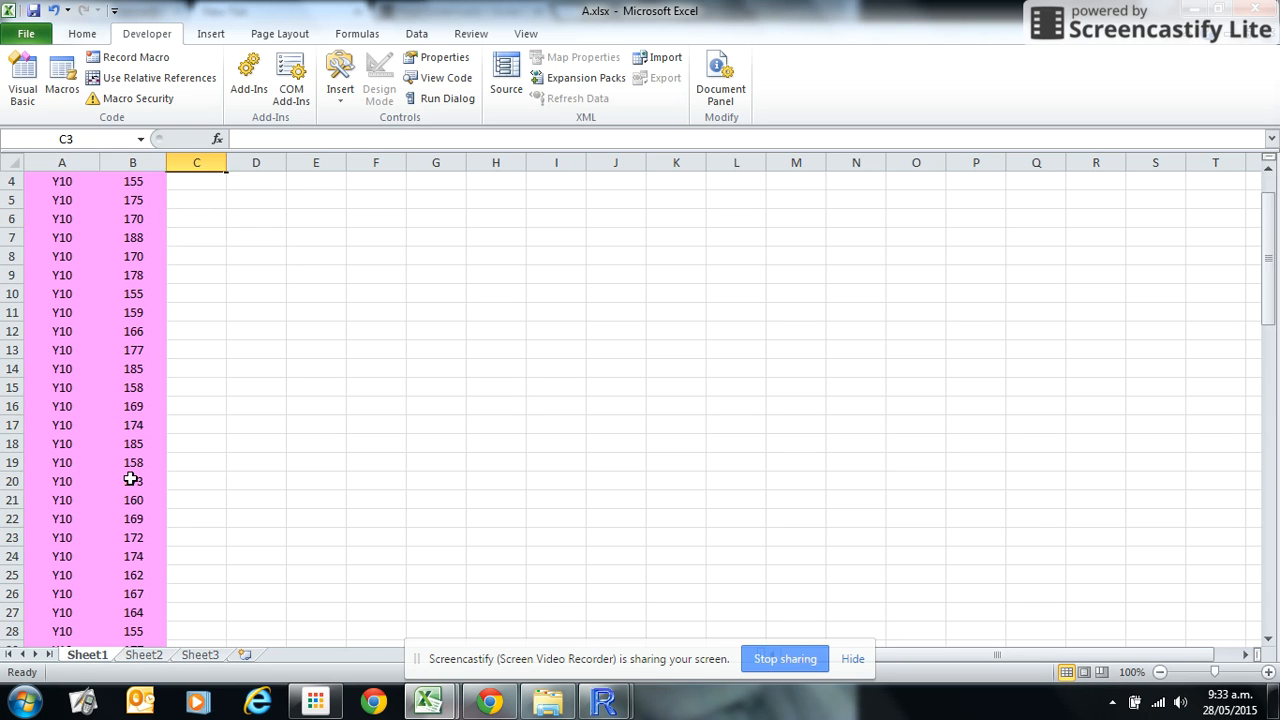
pyautogui.scroll(-6, 131, 480)
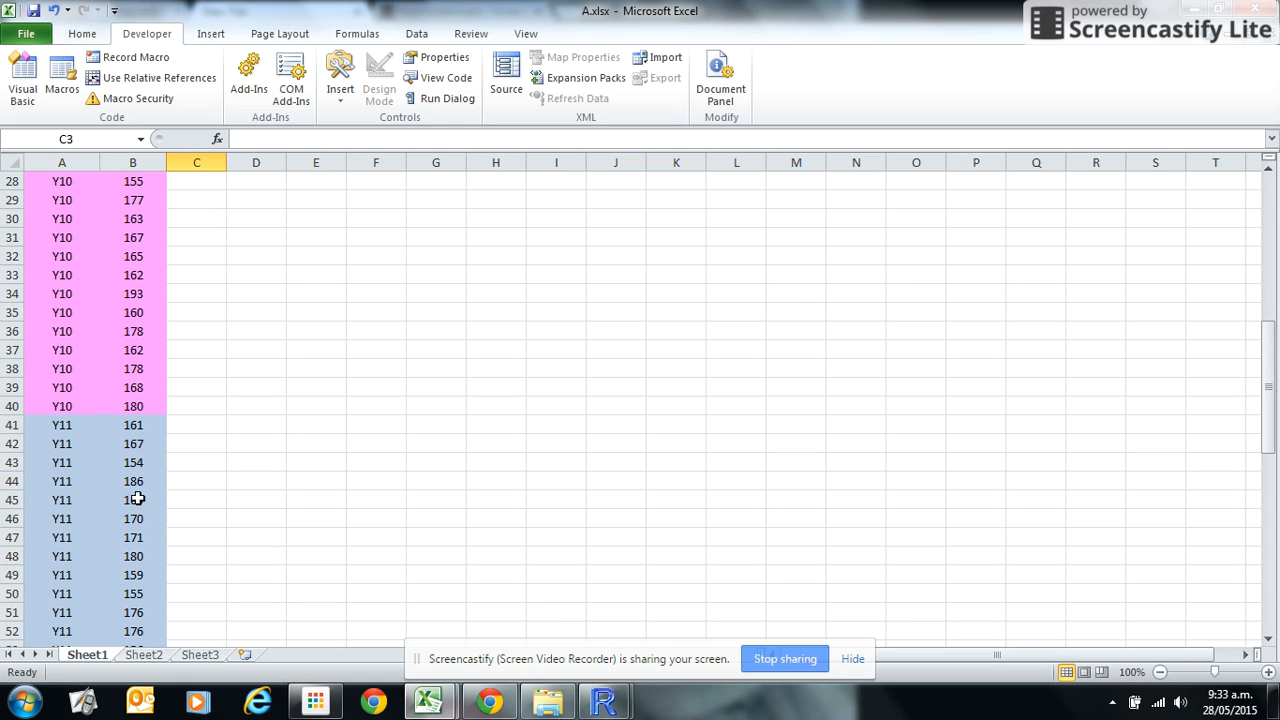
pyautogui.scroll(-1, 134, 520)
pyautogui.scroll(10, 134, 520)
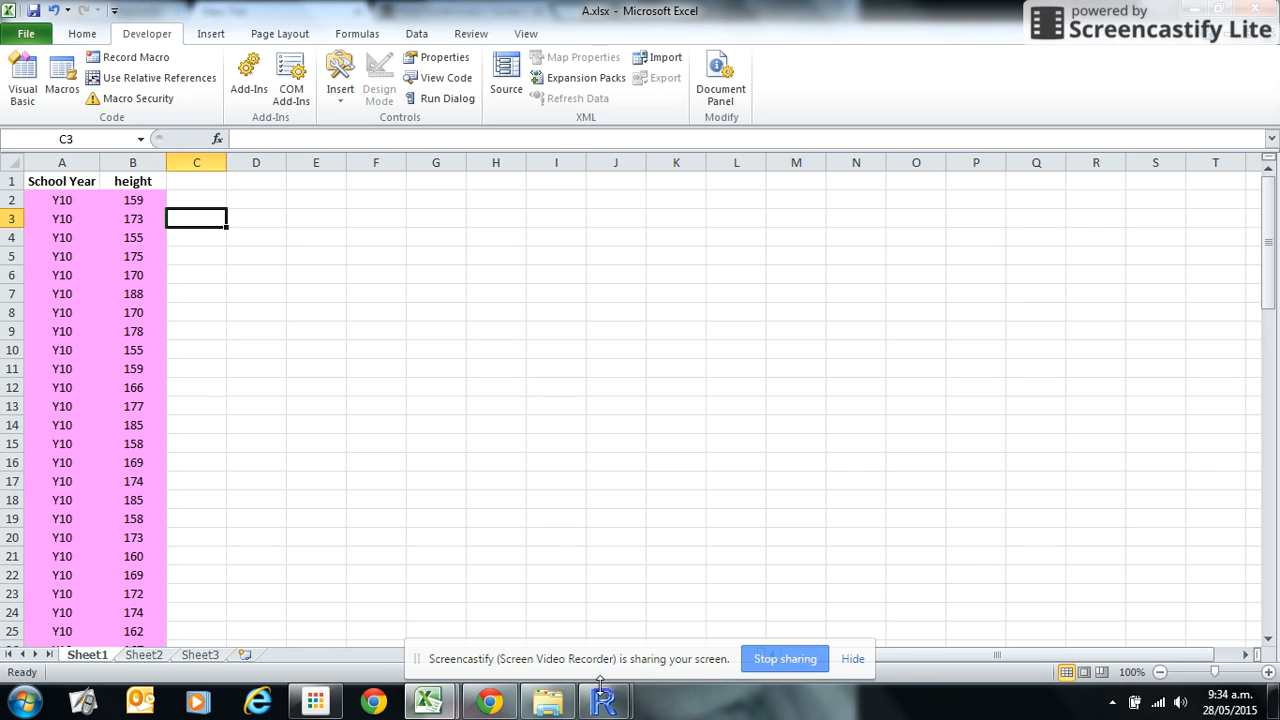
# Step: Launch the Bootstrap confidence interval construction module from the iNZight and VIT launcher
pyautogui.moveTo(603, 703)
pyautogui.click(650, 628)
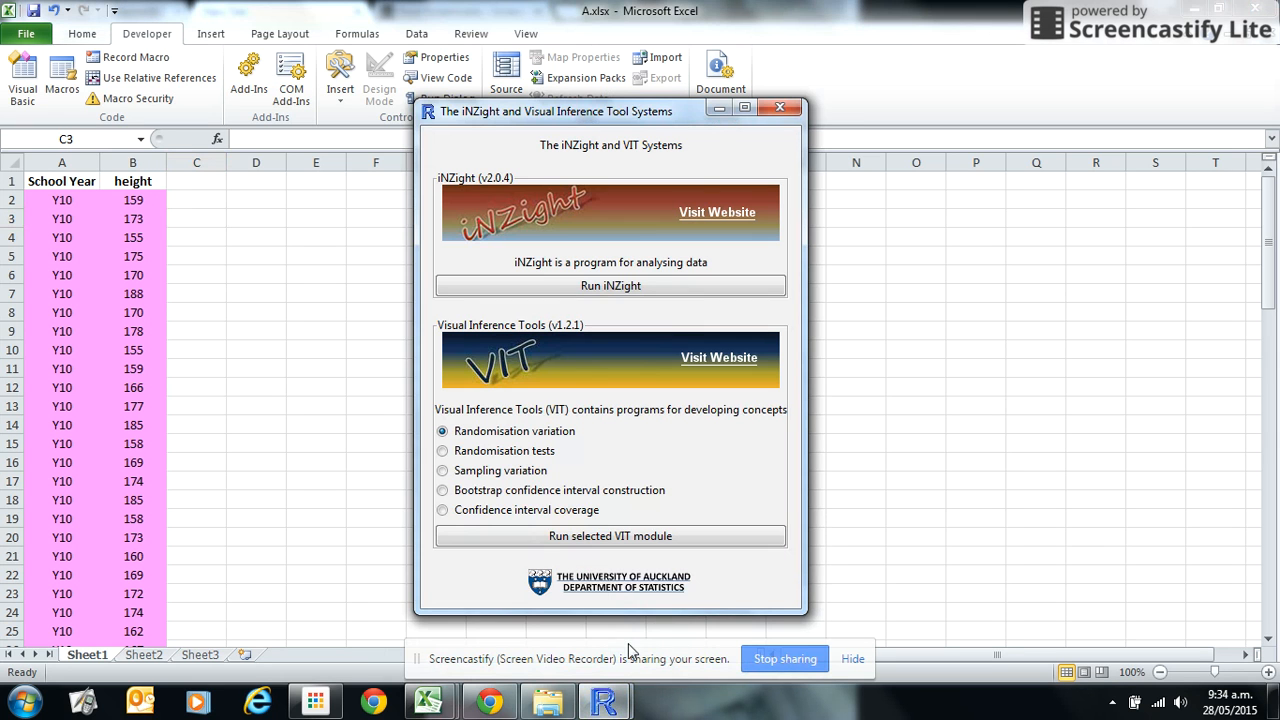
pyautogui.click(443, 494)
pyautogui.click(571, 543)
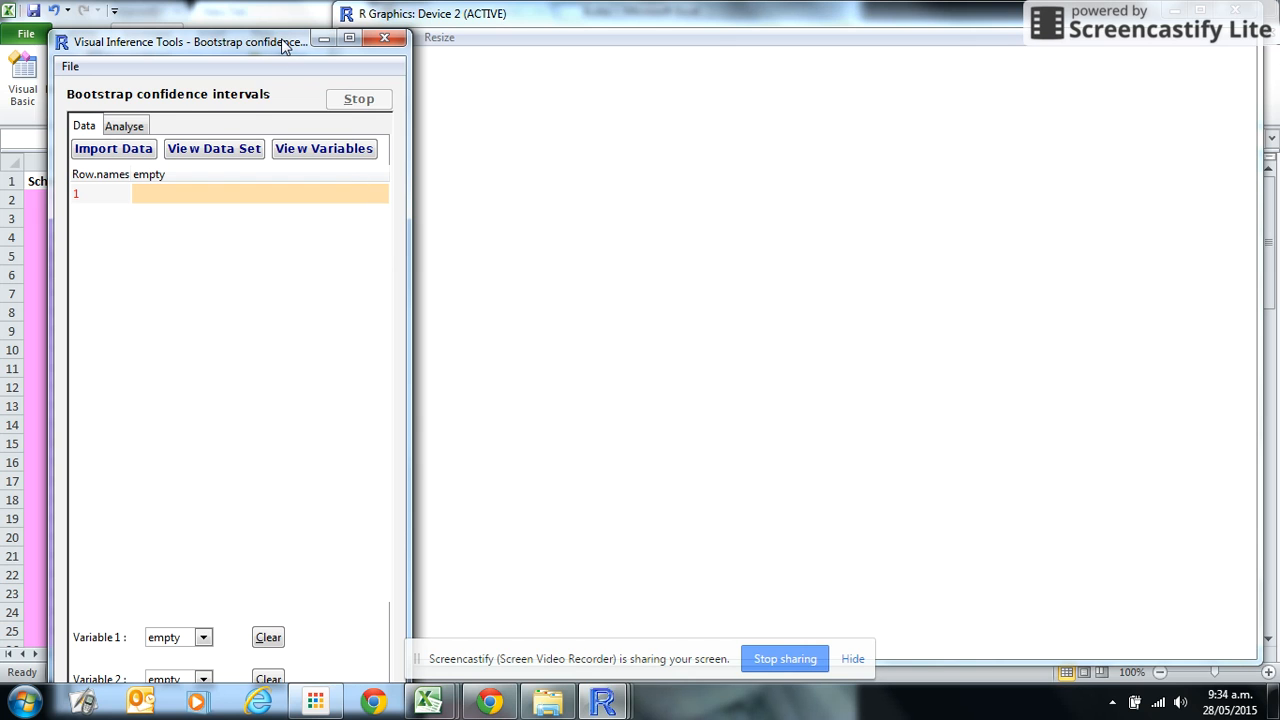
# Step: Import the Heights of year groups.xlsx file from the Desktop as the data set
pyautogui.moveTo(283, 46); pyautogui.dragTo(253, 14)
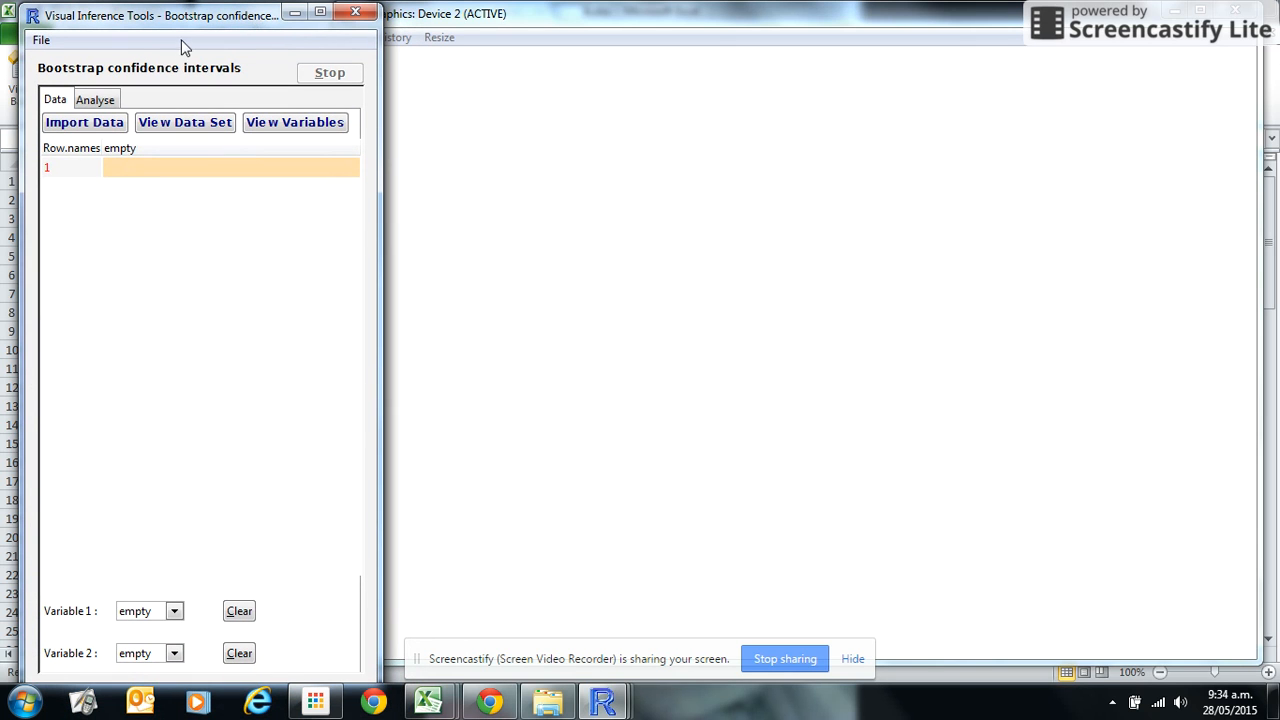
pyautogui.moveTo(145, 17); pyautogui.dragTo(132, 15)
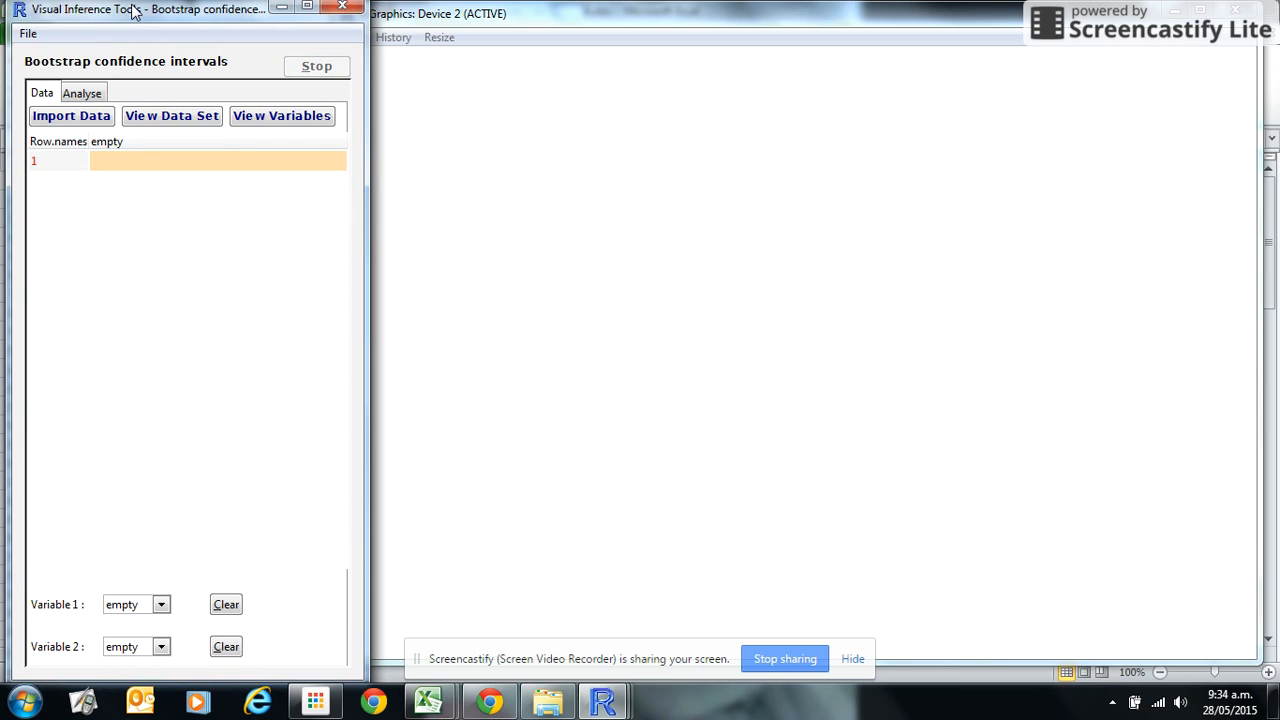
pyautogui.click(93, 121)
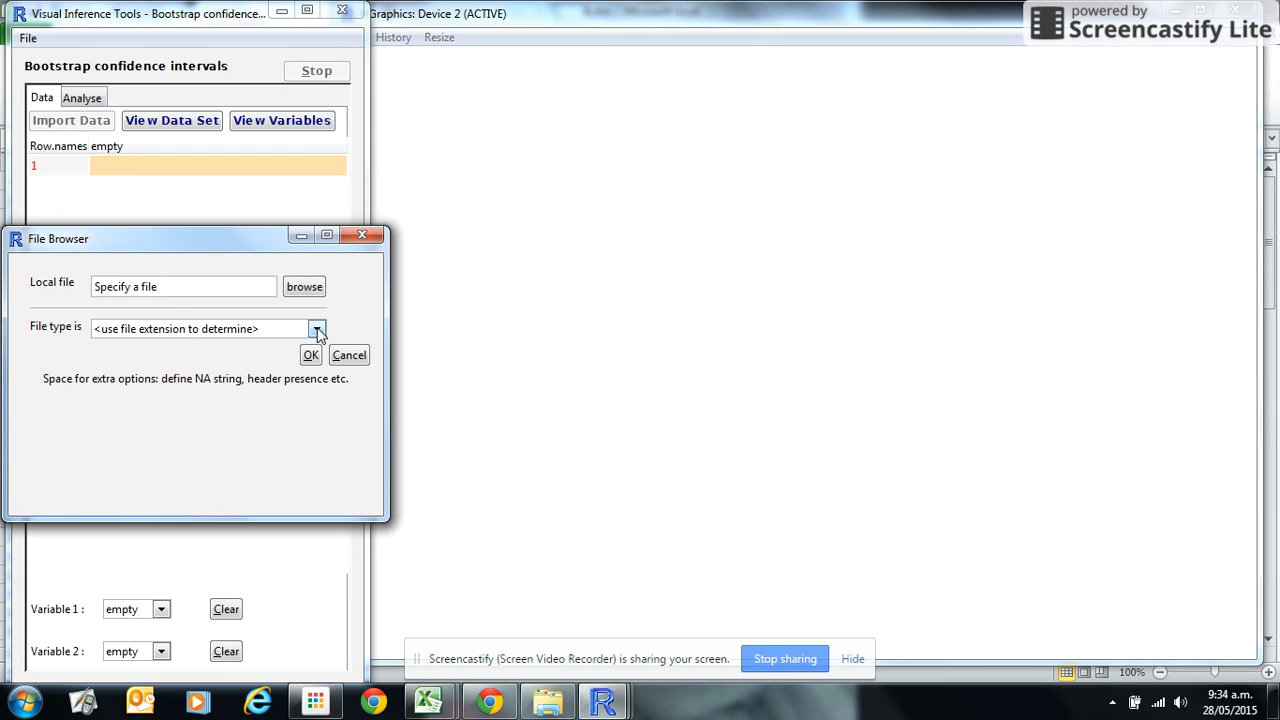
pyautogui.click(314, 290)
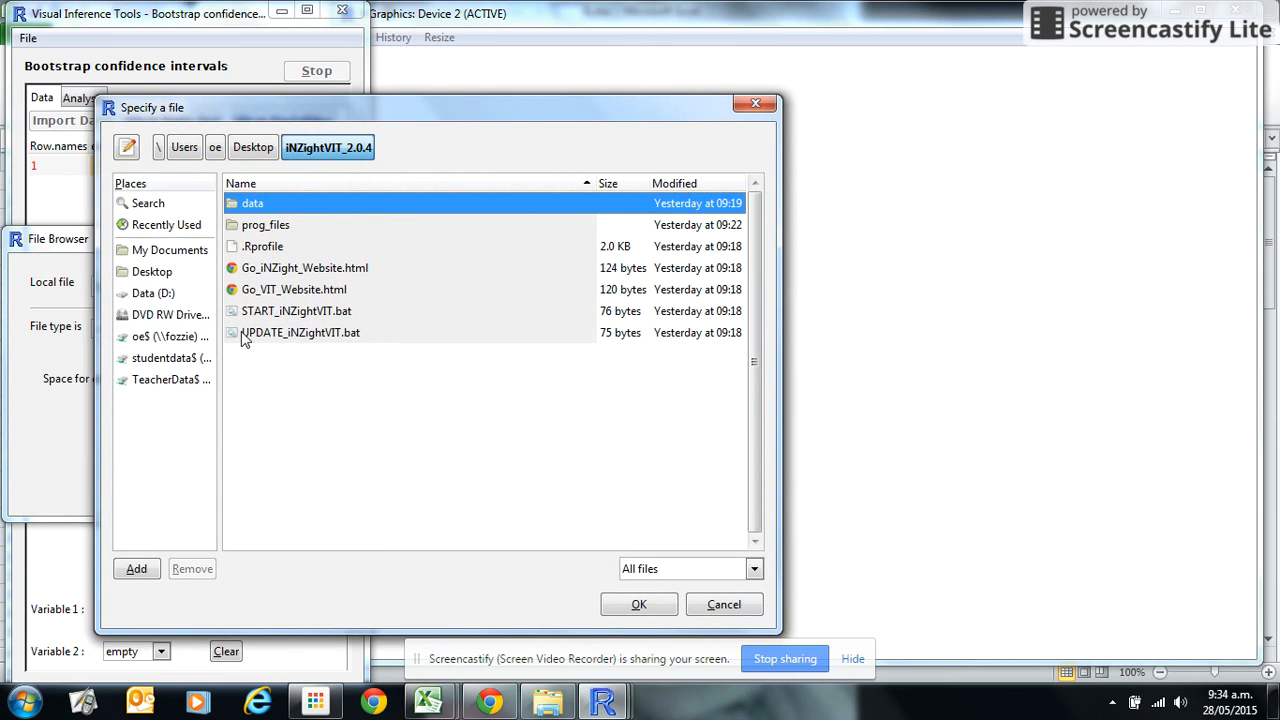
pyautogui.click(155, 274)
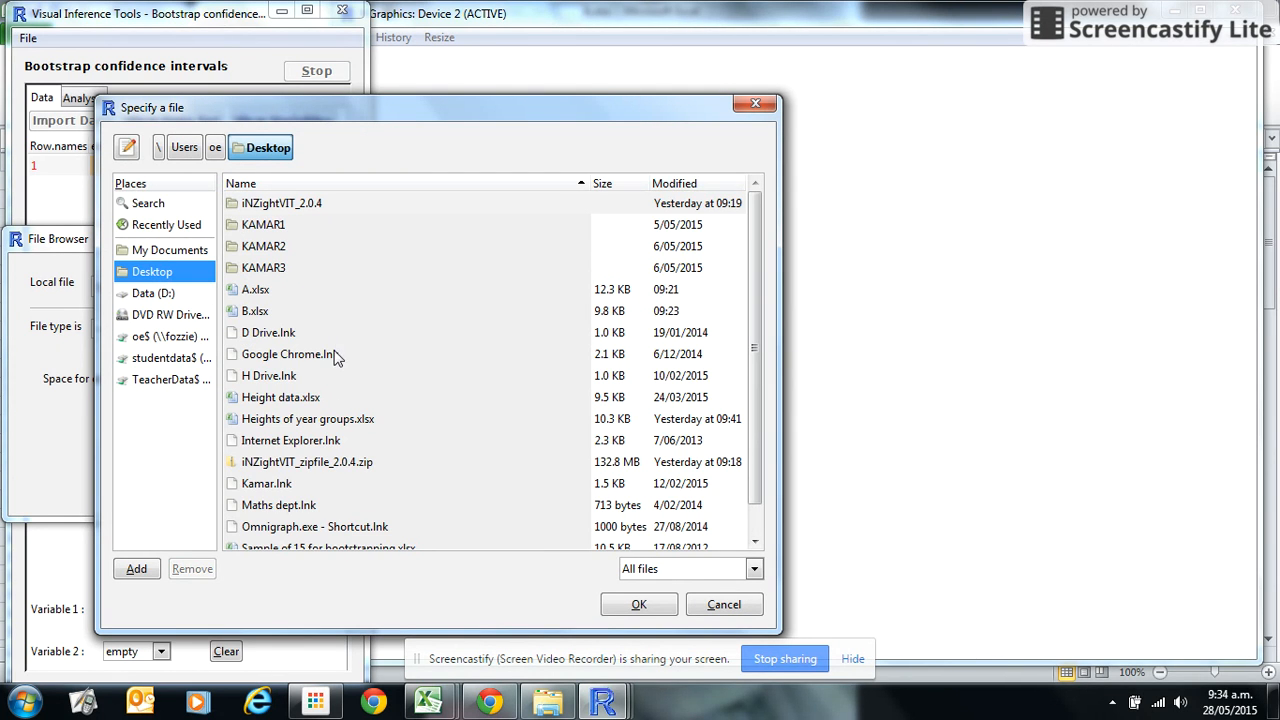
pyautogui.click(320, 420)
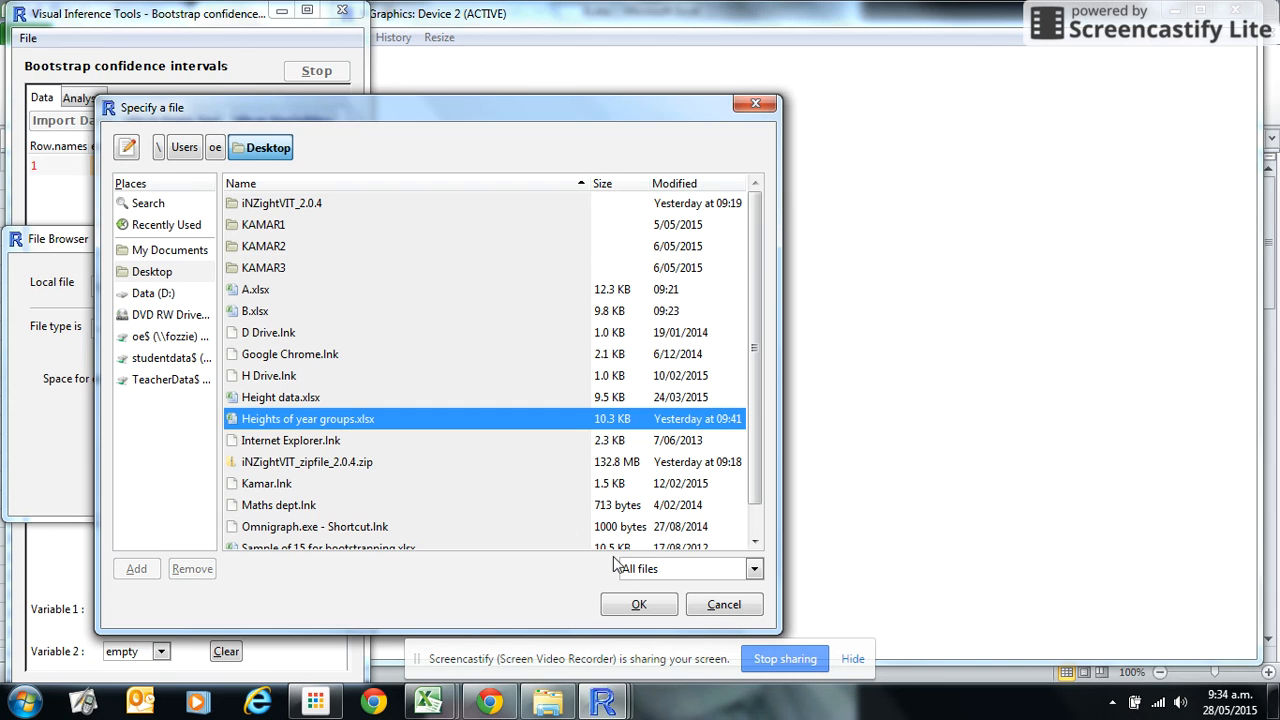
pyautogui.click(637, 605)
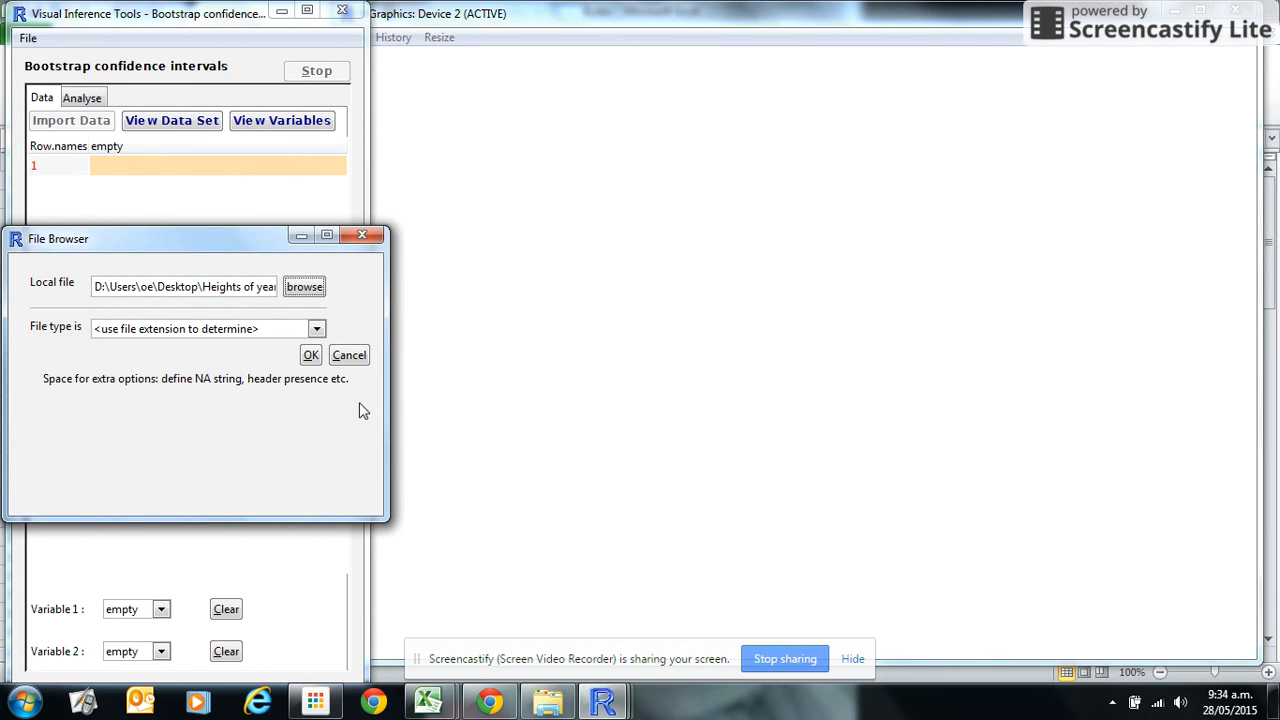
pyautogui.click(311, 358)
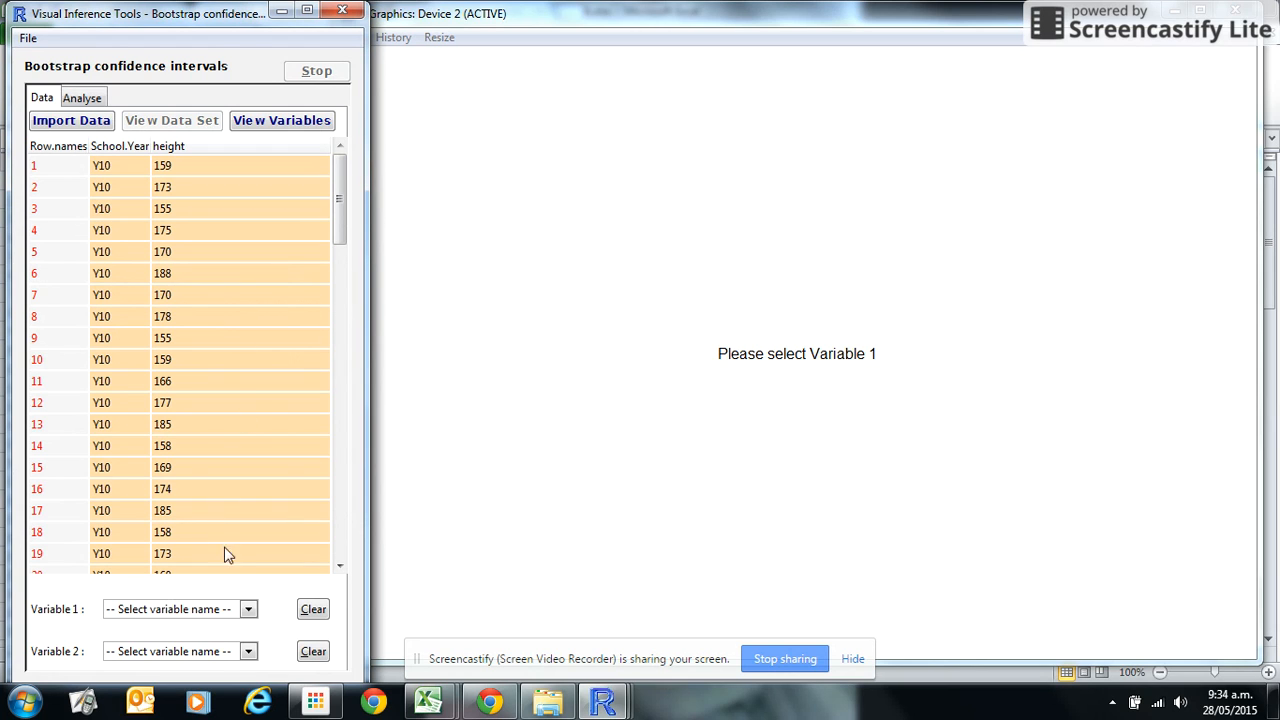
# Step: Select height and School.Year as the two variables to analyse
pyautogui.click(249, 610)
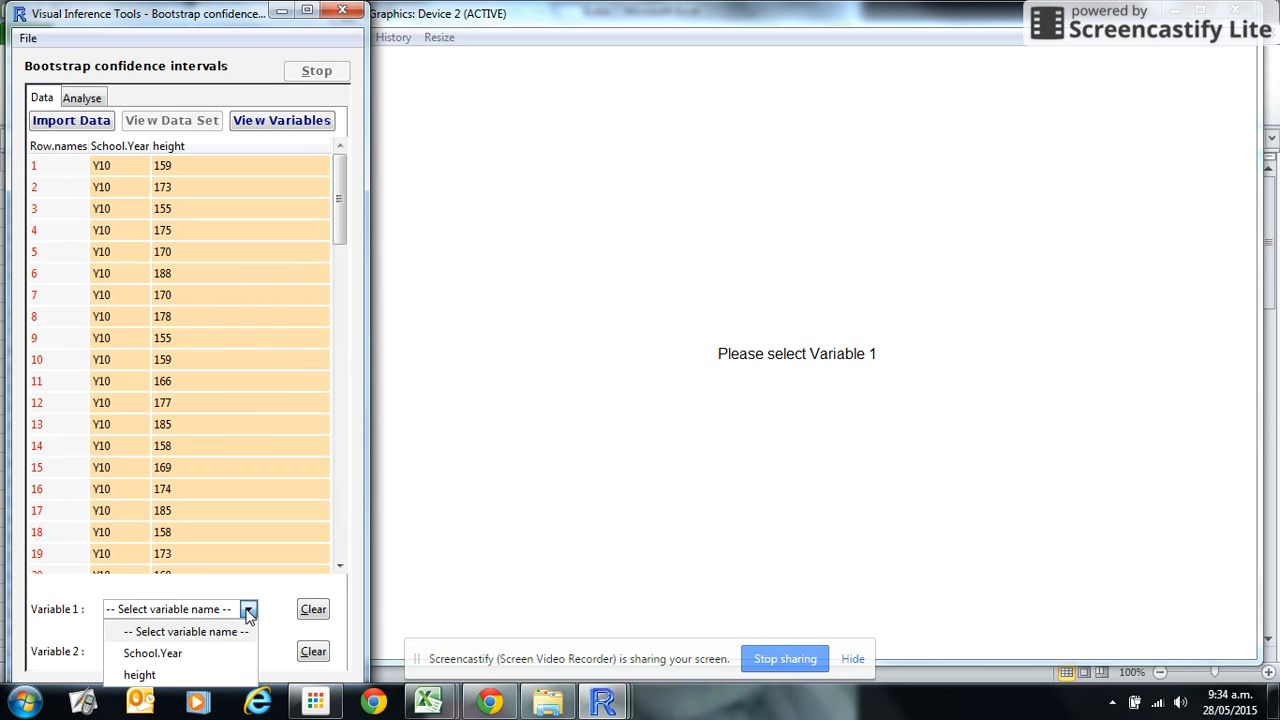
pyautogui.click(225, 653)
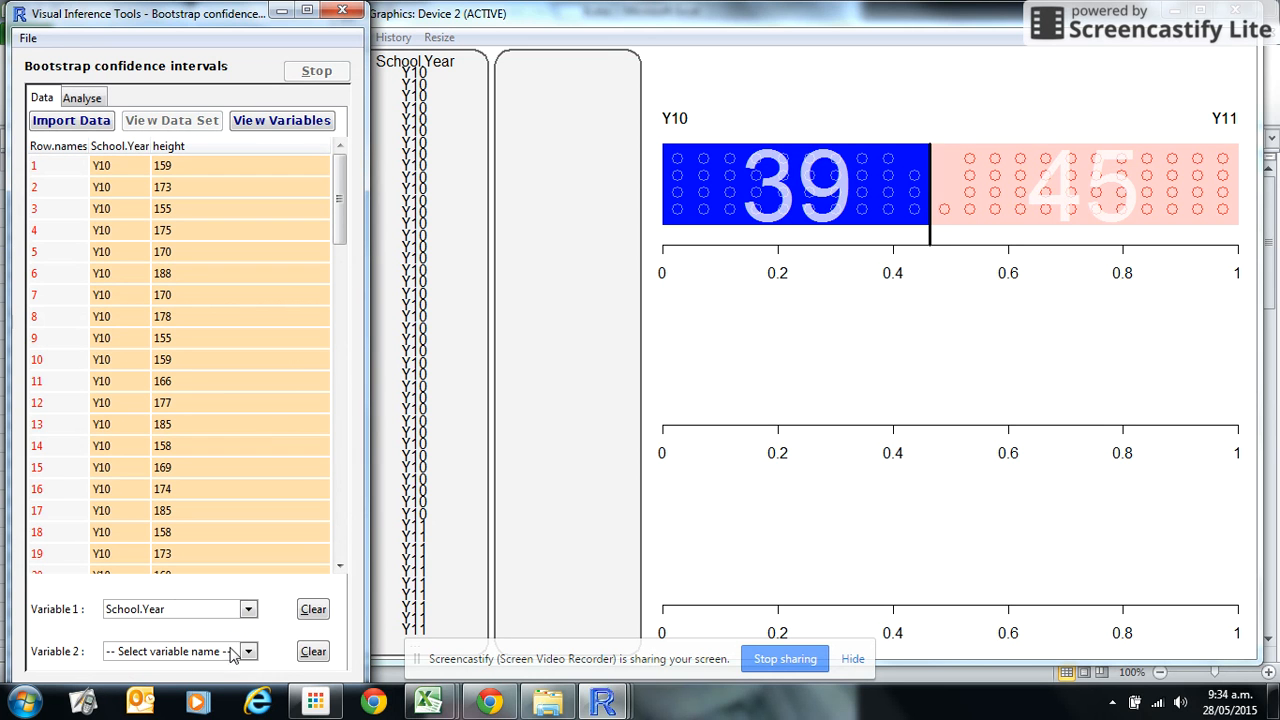
pyautogui.click(232, 653)
pyautogui.click(211, 630)
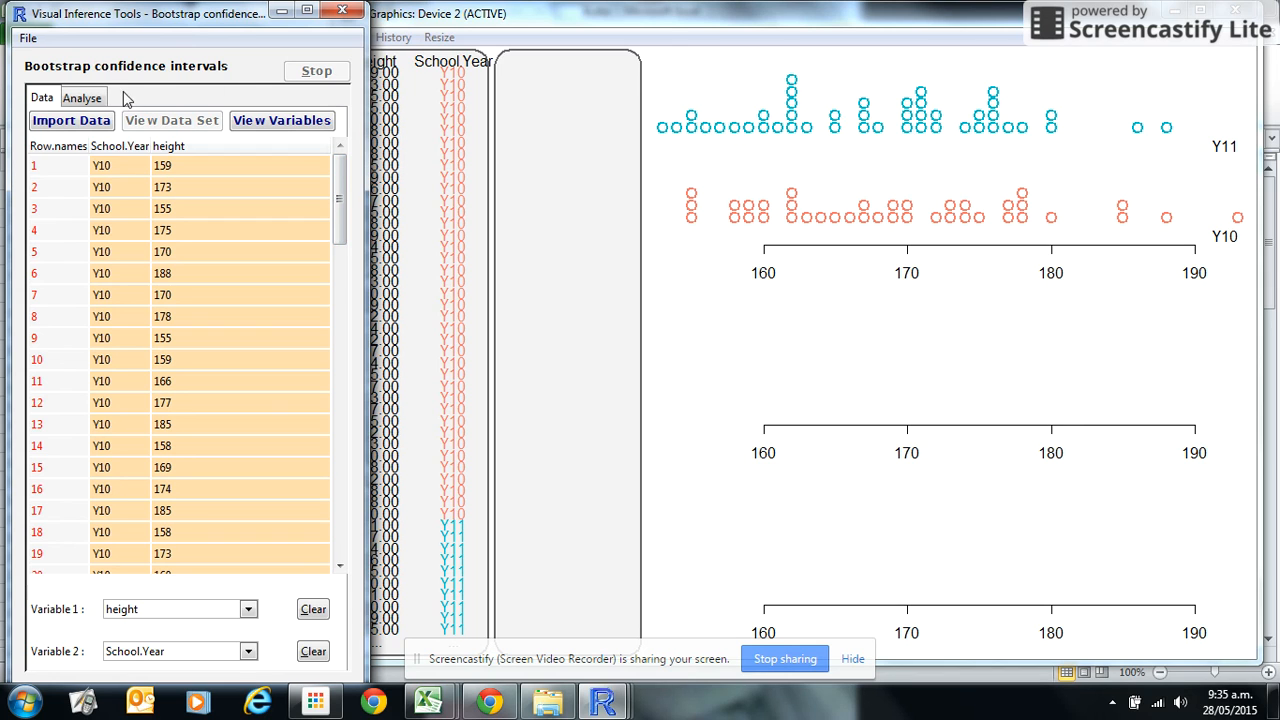
# Step: Set the quantity to median and run the bootstrap distribution with 1000 repetitions
pyautogui.click(90, 99)
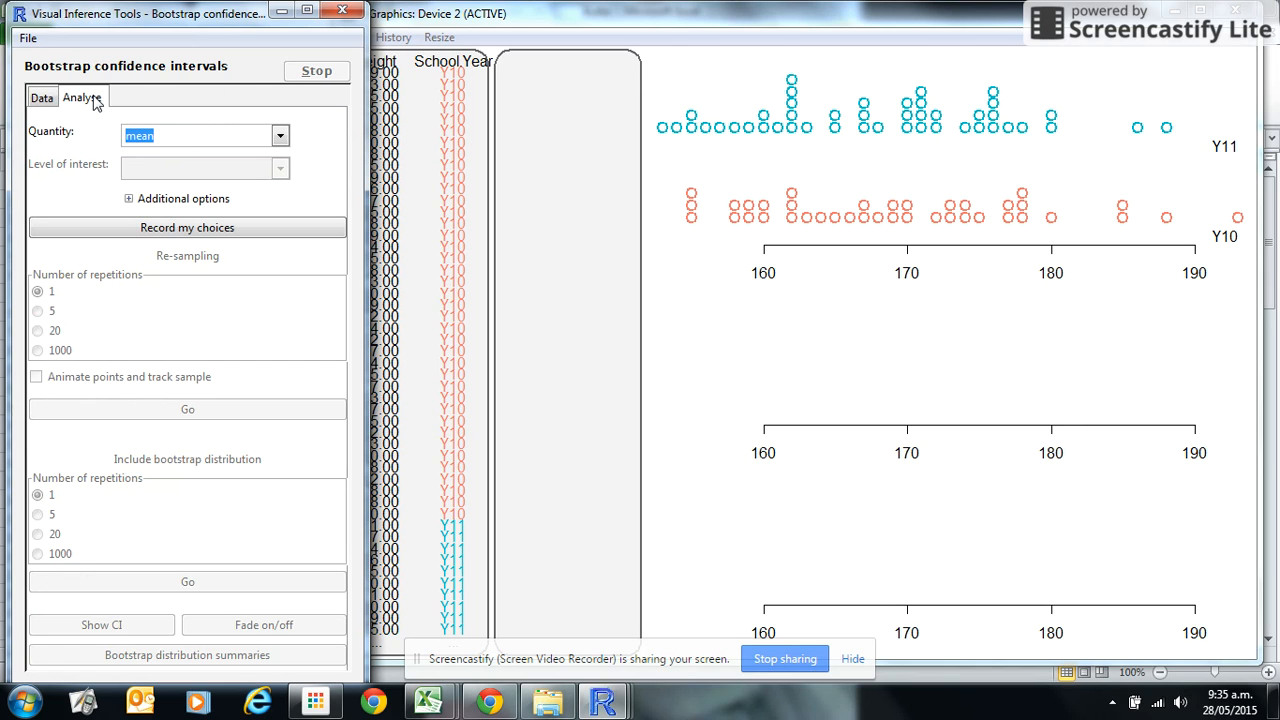
pyautogui.click(280, 137)
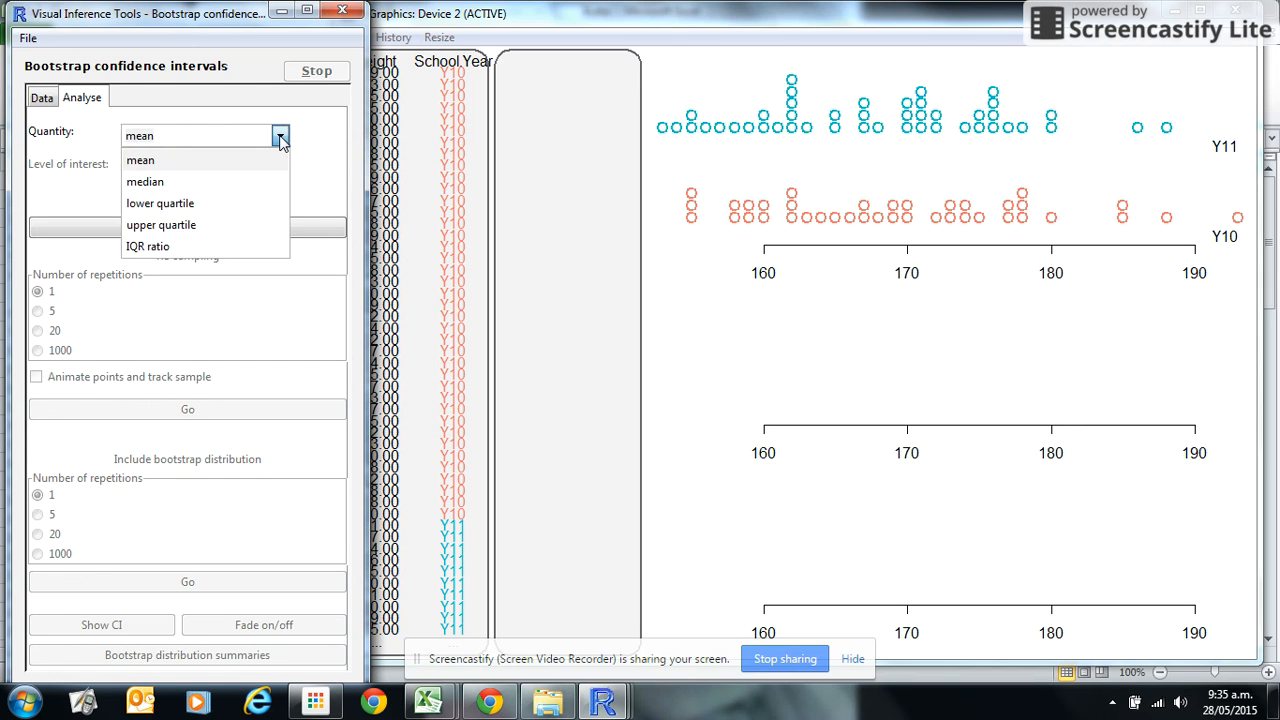
pyautogui.click(208, 184)
pyautogui.click(210, 230)
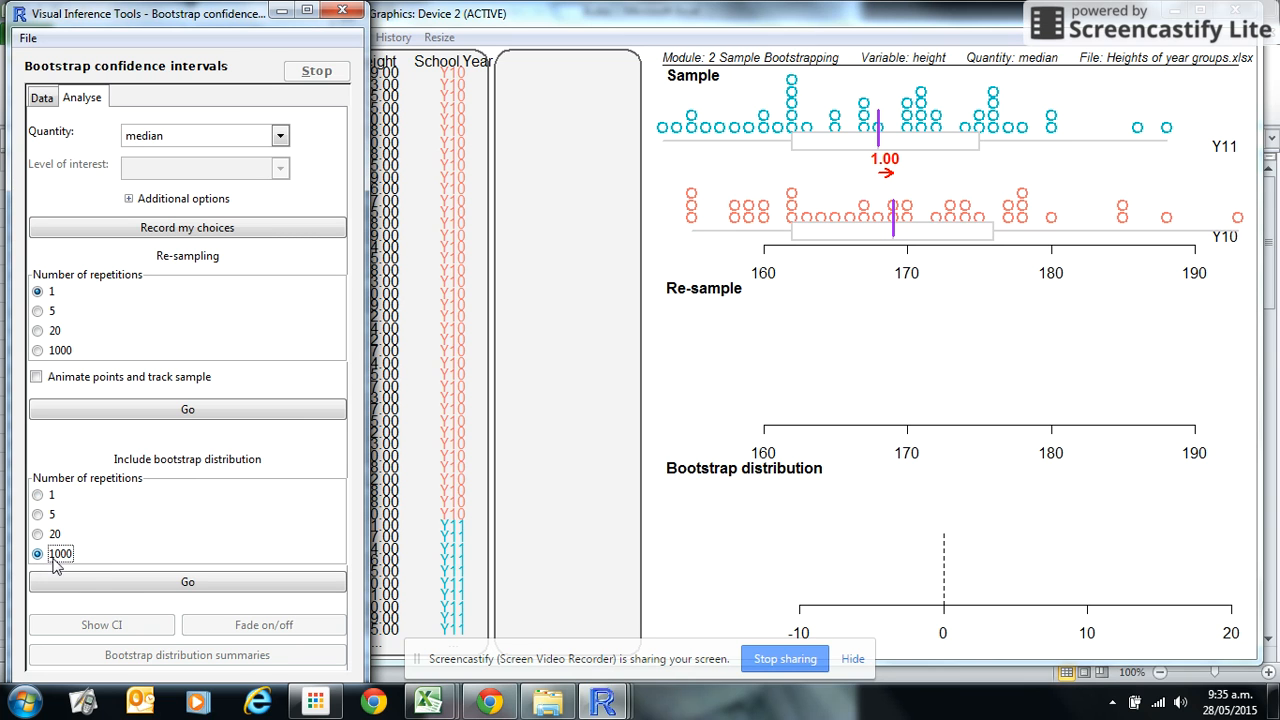
pyautogui.click(118, 593)
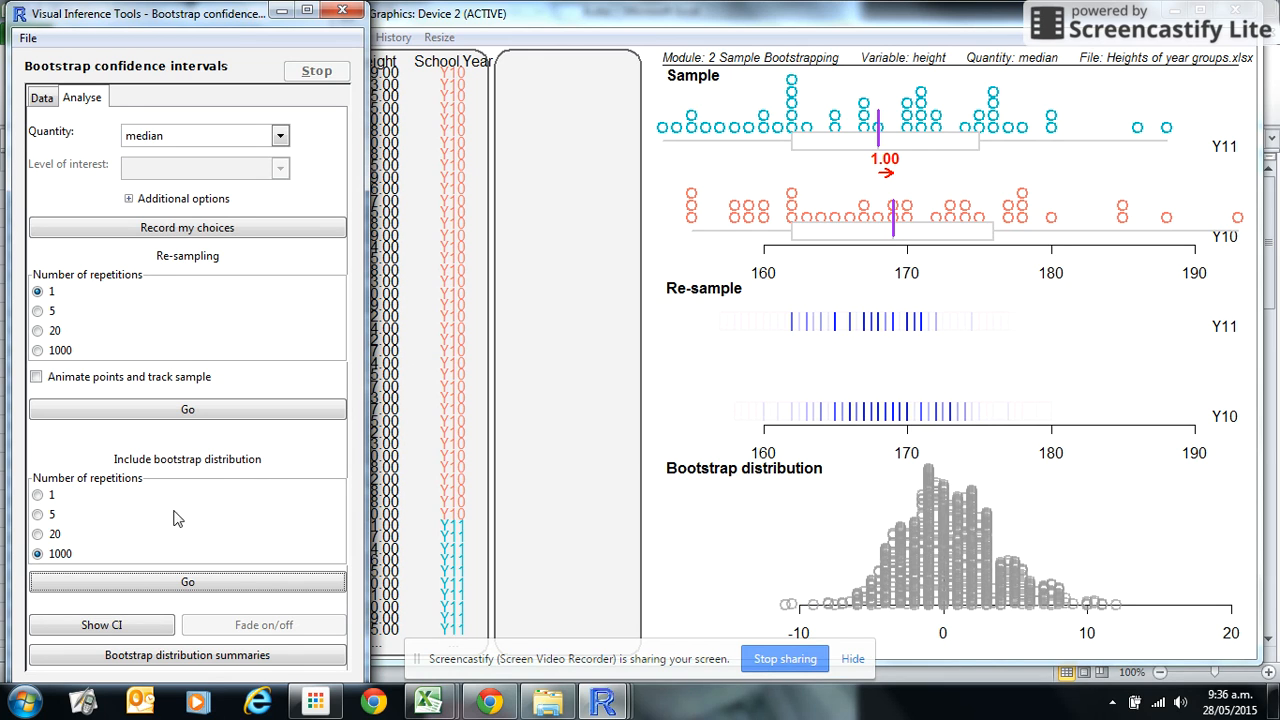
# Step: Show the confidence interval on the bootstrap distribution
pyautogui.click(116, 627)
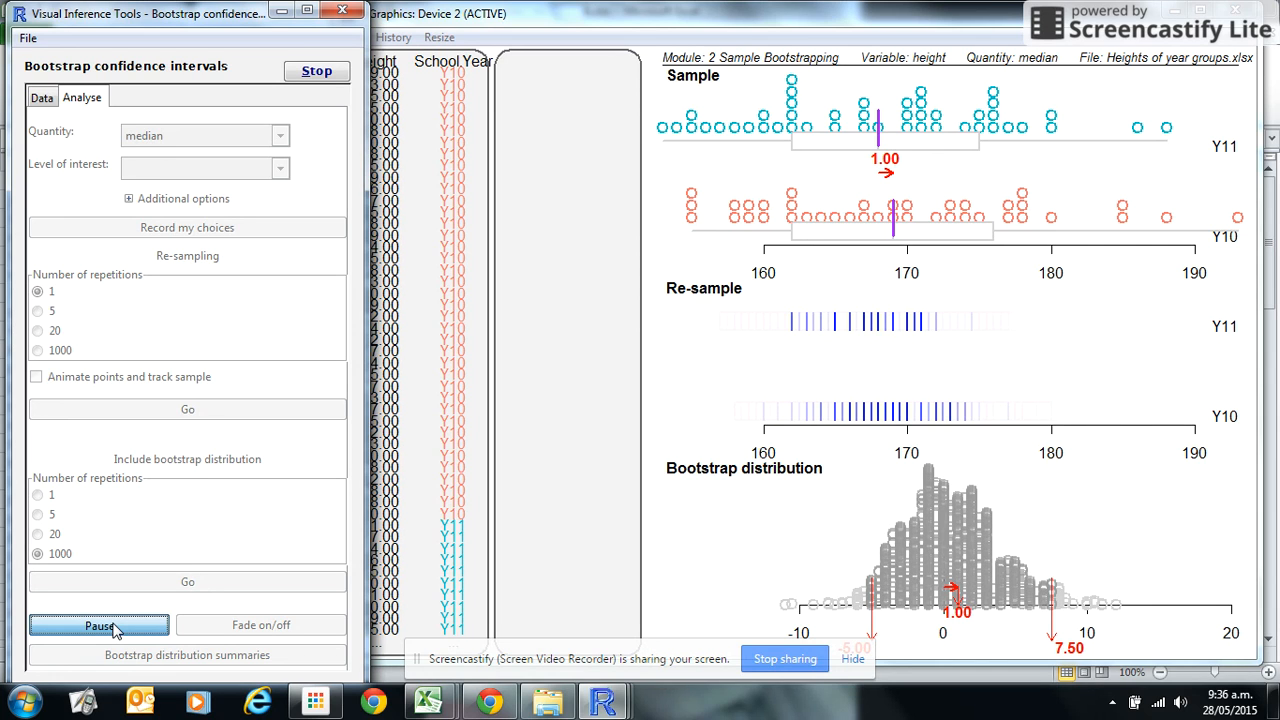
pyautogui.click(853, 661)
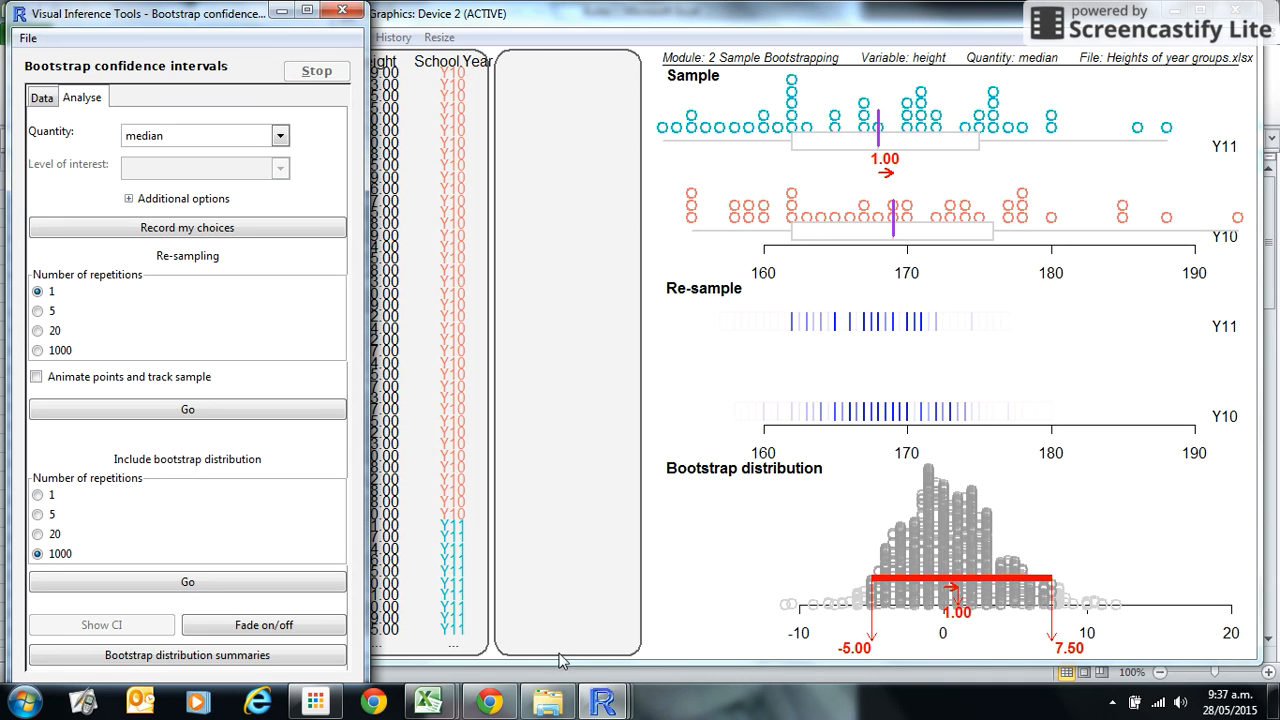
pyautogui.click(490, 707)
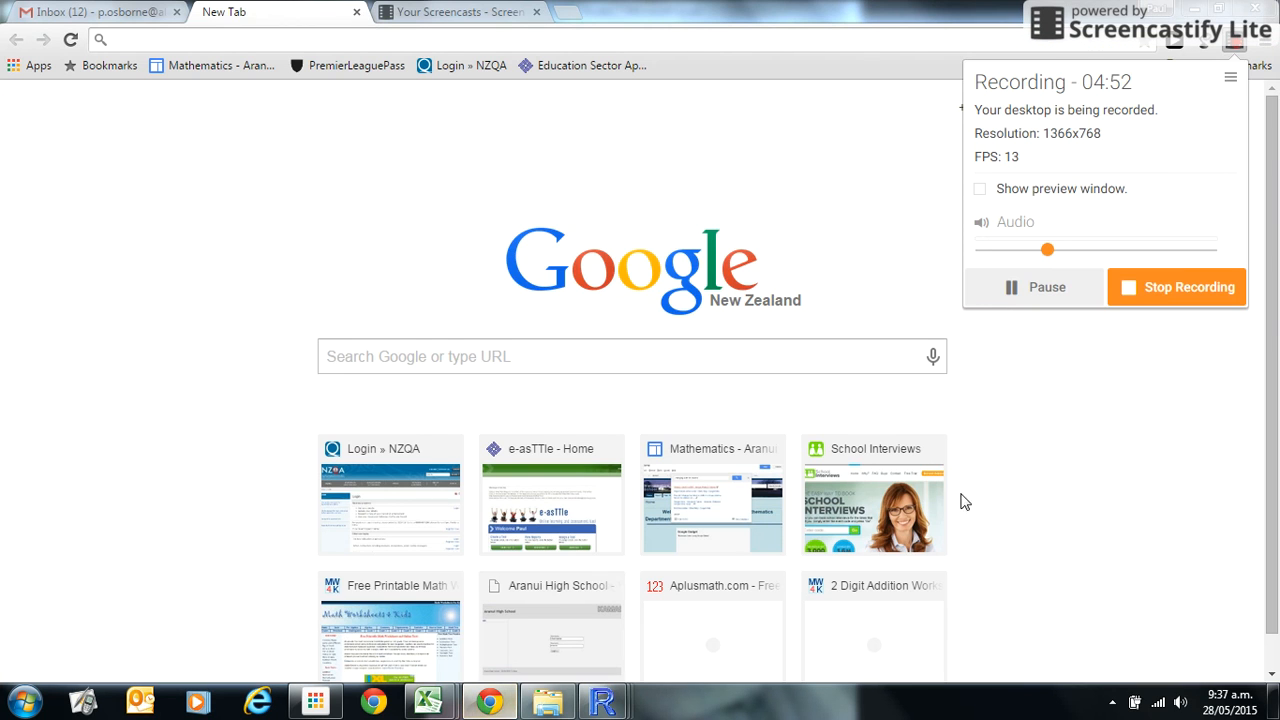